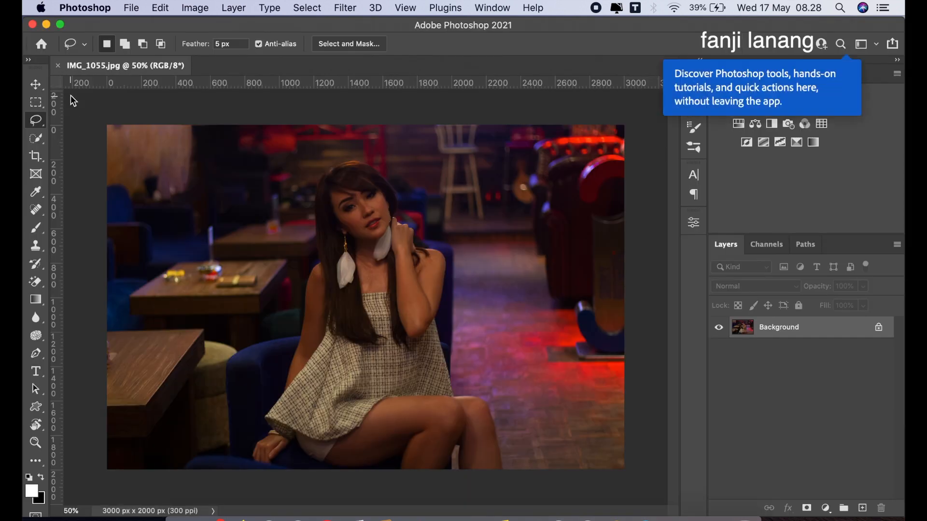
- Duplicate the Background layer and open the copy in the Camera Raw filter
left_click(35, 85)
left_click_drag(831, 331, 864, 505)
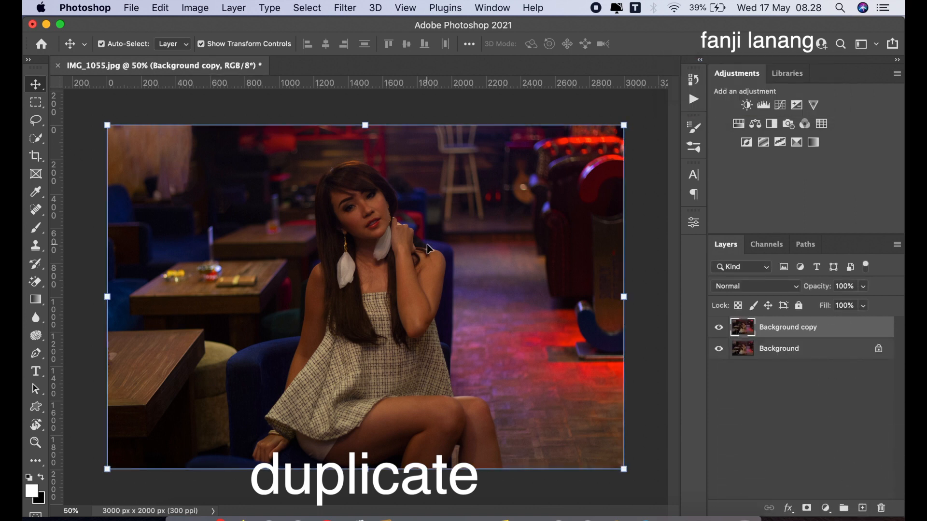
left_click(346, 8)
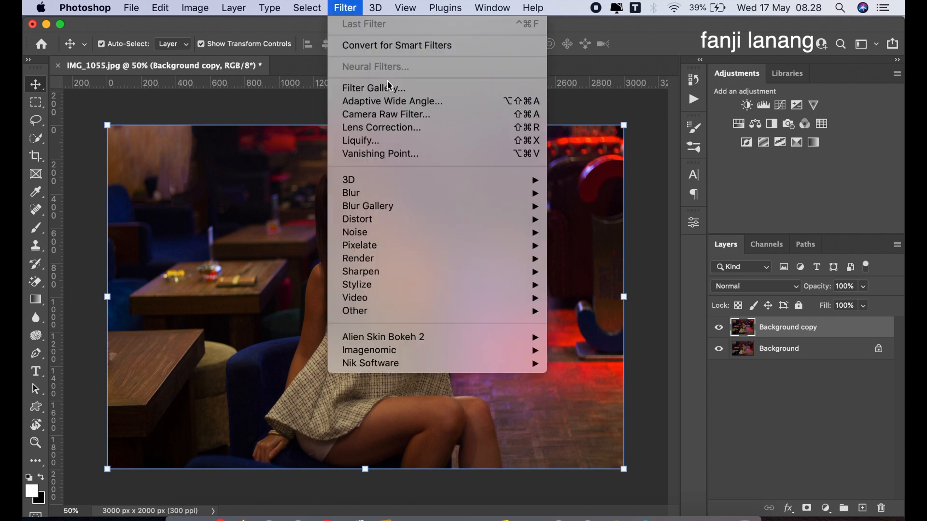
left_click(404, 115)
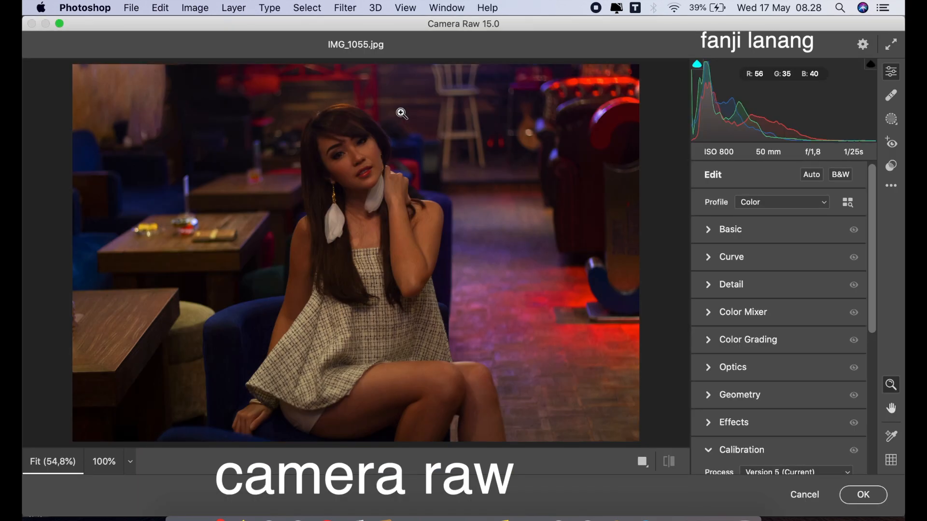
- In the Basic adjustments, set Highlights to -11, Shadows to +100 and Blacks to -15
left_click(708, 228)
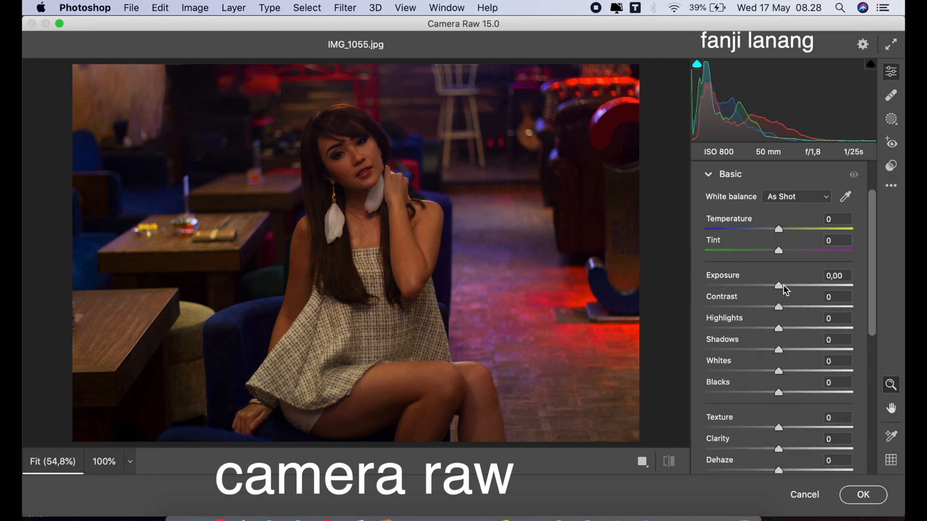
left_click_drag(778, 329, 878, 355)
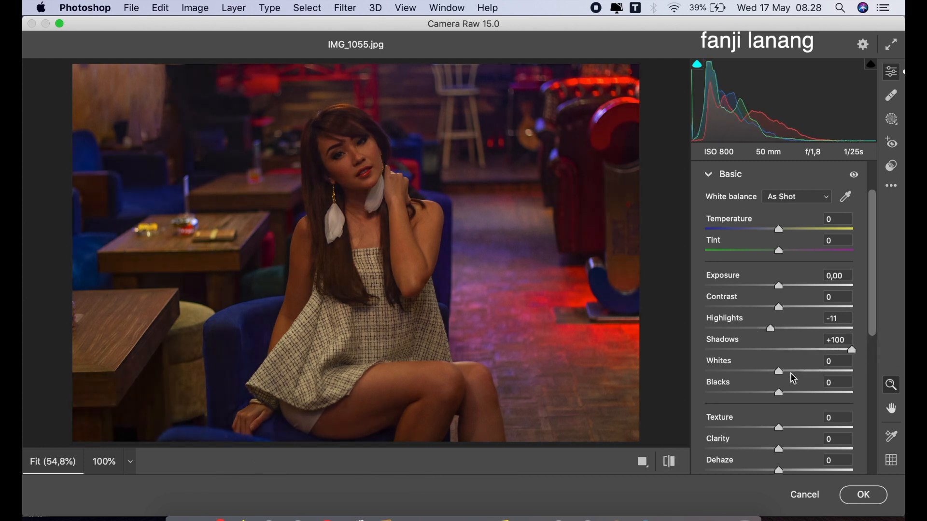
left_click_drag(774, 395, 766, 398)
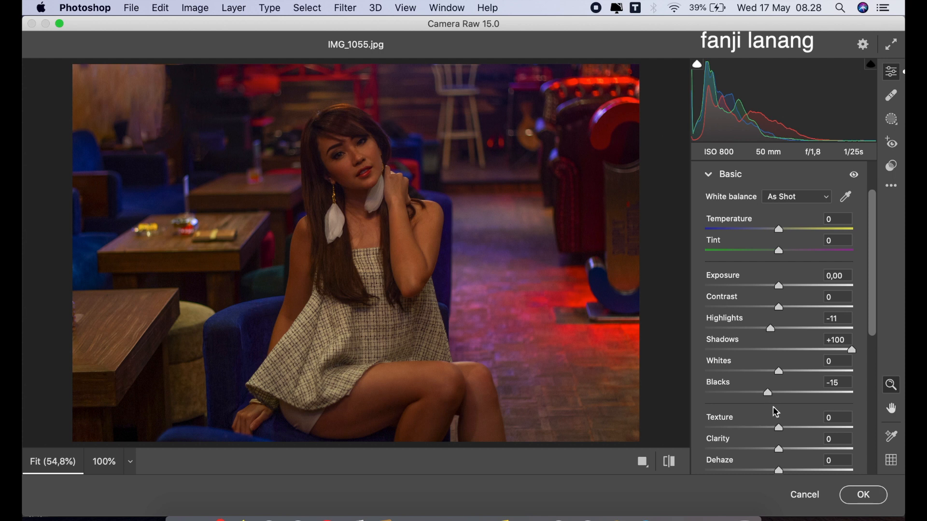
- Set Texture to -10 and Clarity to +10 in the Basic adjustments, and compare the photo before and after
left_click_drag(777, 434, 789, 457)
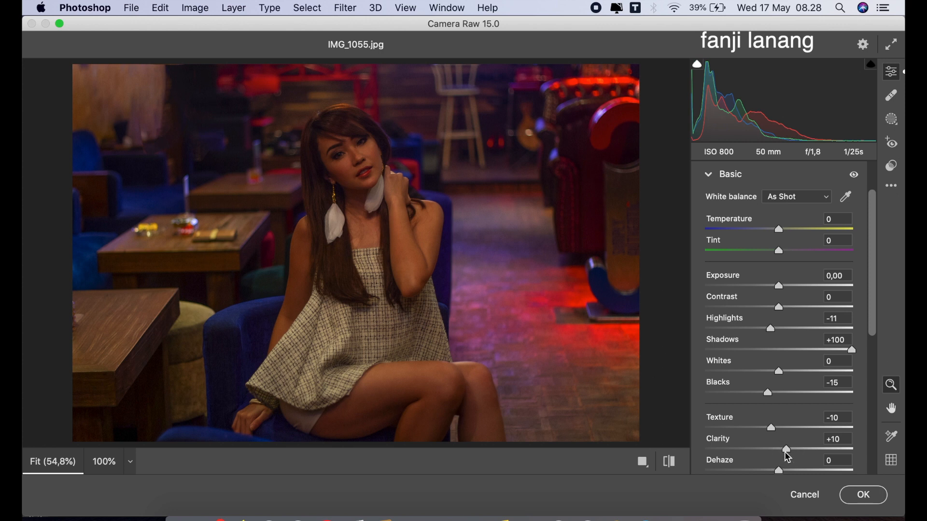
left_click(671, 462)
left_click(670, 462)
left_click_drag(874, 216, 879, 198)
left_click(708, 209)
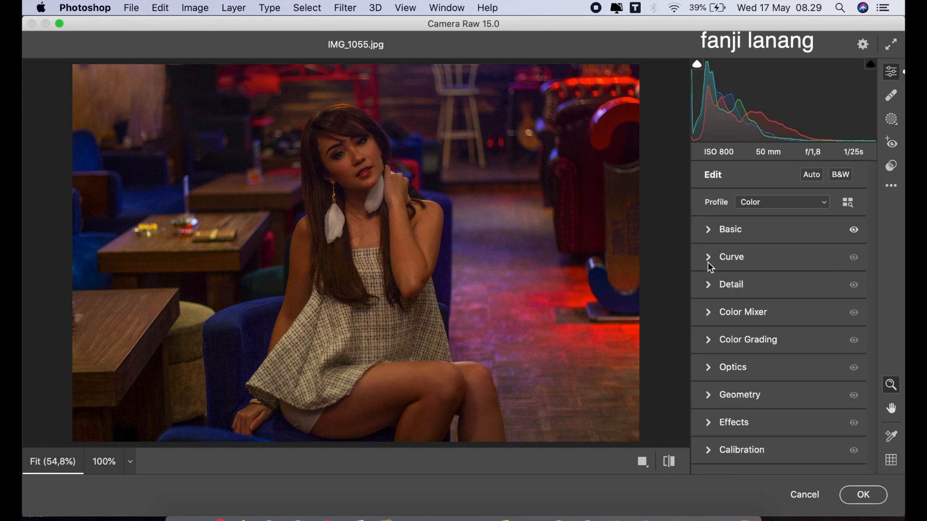
- Shape the point curve with shadow and midtone points, lift its black point to output 9, and compare before and after
left_click(708, 264)
left_click(753, 196)
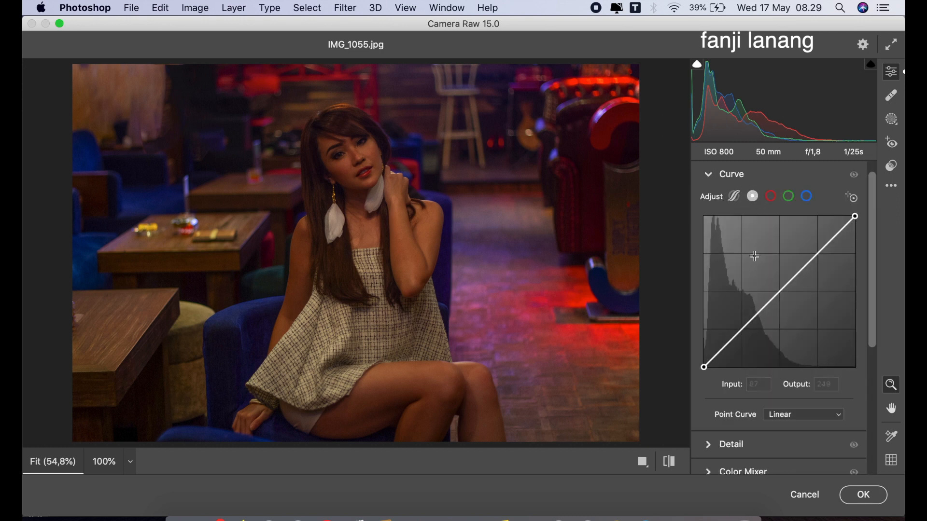
left_click(743, 334)
left_click_drag(704, 367, 704, 357)
left_click_drag(780, 294, 781, 289)
left_click_drag(703, 358, 703, 361)
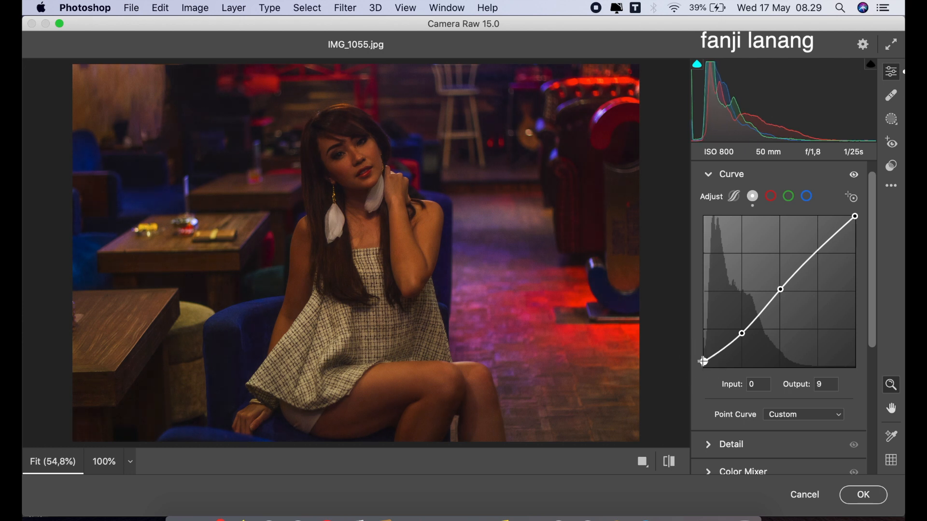
left_click(669, 461)
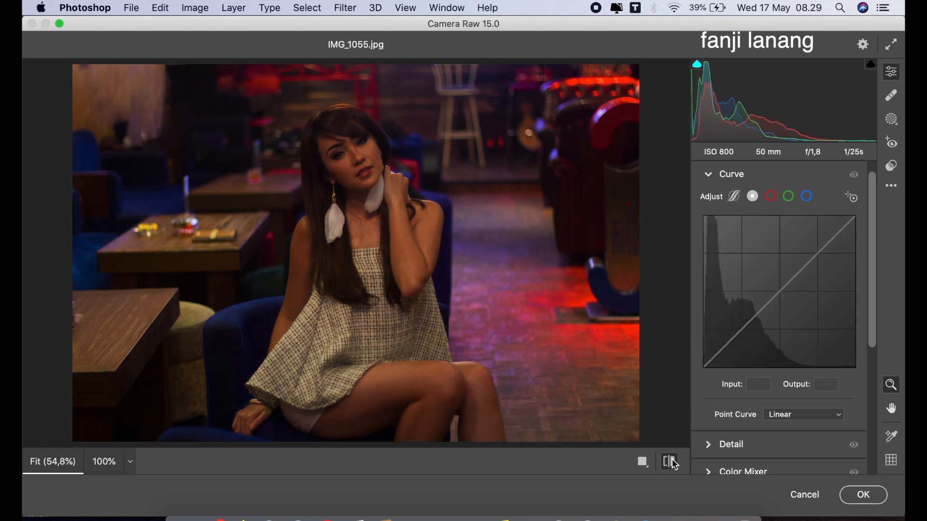
left_click(673, 461)
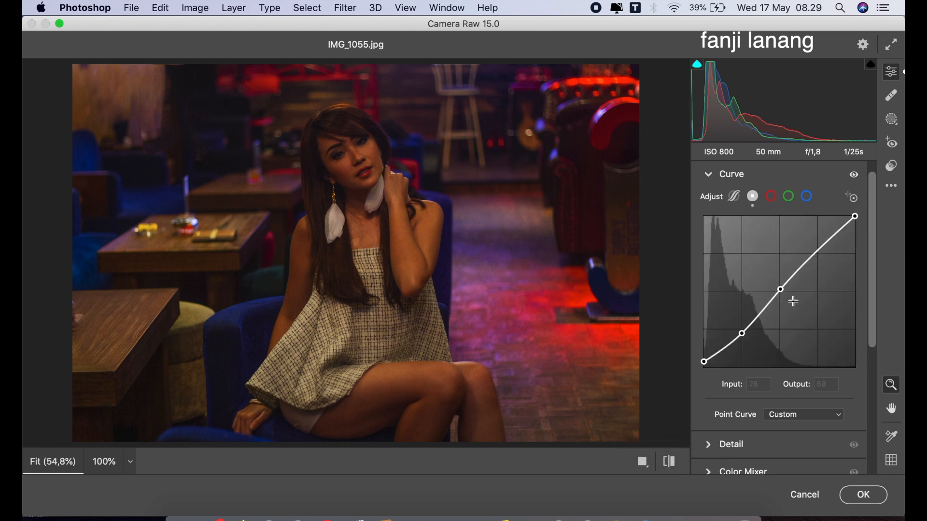
left_click(712, 176)
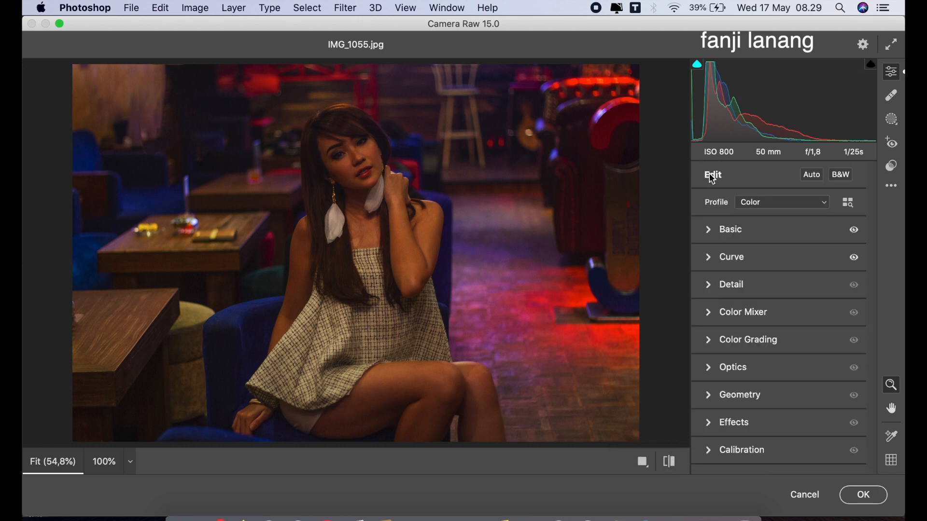
- In the Color Mixer, raise the hue of the greens and aquas and lower the hue of the yellows and blues
left_click(706, 320)
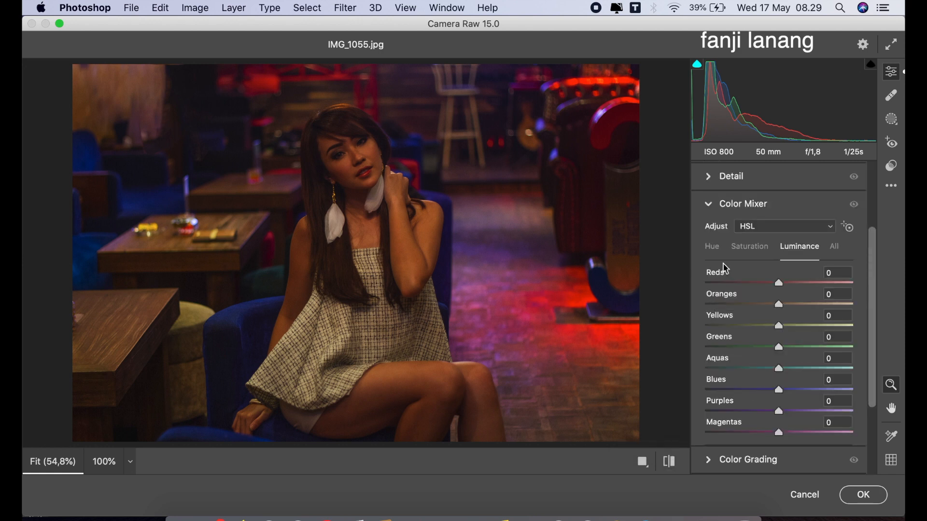
left_click(714, 248)
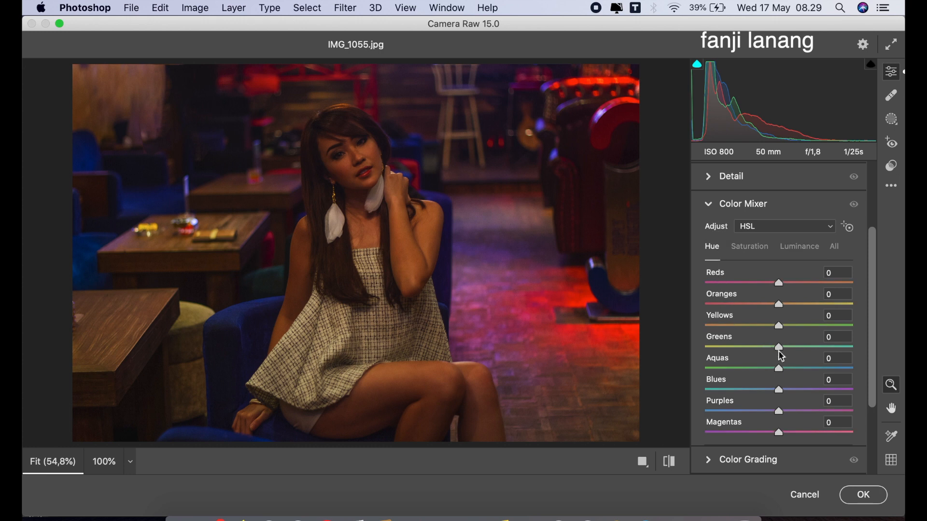
left_click_drag(828, 348, 805, 374)
mouse_move(767, 325)
left_mouse_down()
mouse_move(764, 344)
mouse_move(761, 334)
left_mouse_up()
left_click_drag(774, 390, 771, 400)
- Set the Oranges luminance to +30 in the Color Mixer
left_click(756, 253)
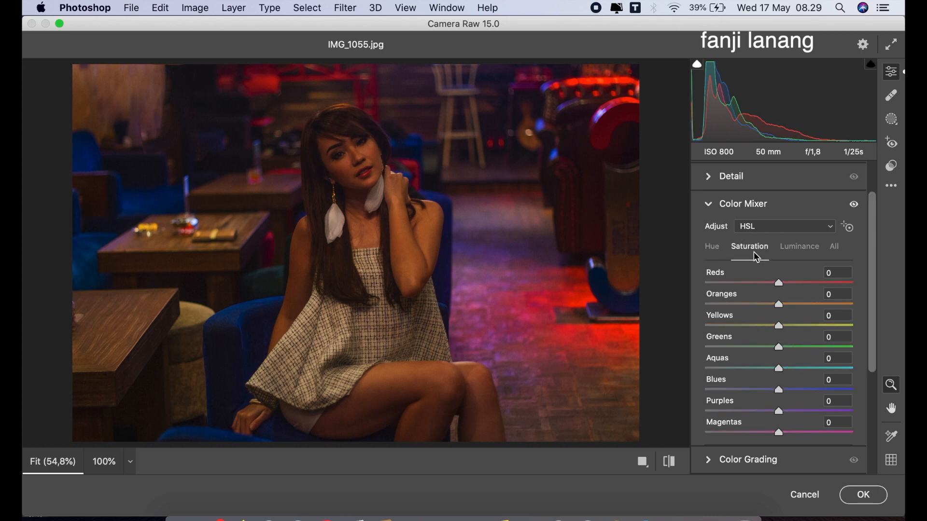
left_click(798, 253)
left_click_drag(779, 305, 801, 308)
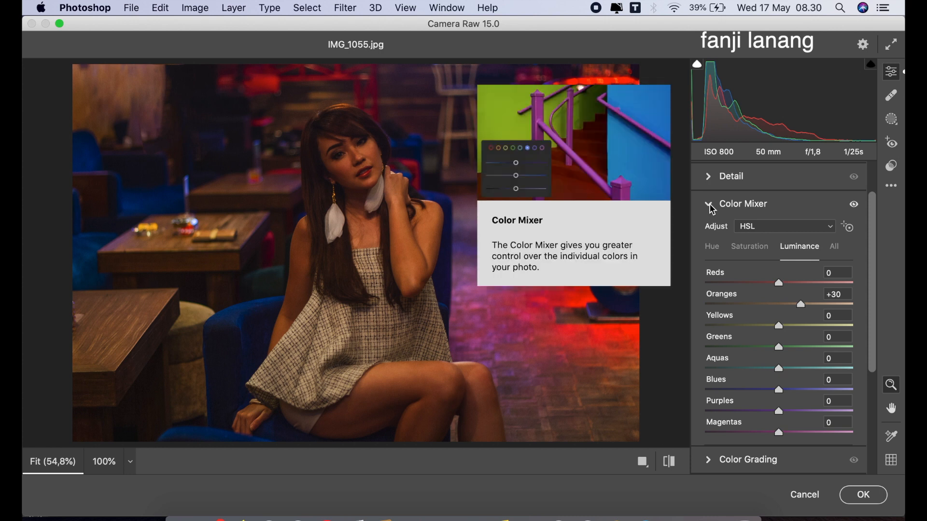
left_click(709, 205)
- Tint the midtones in Color Grading with hue 200 and saturation 15
left_click(710, 339)
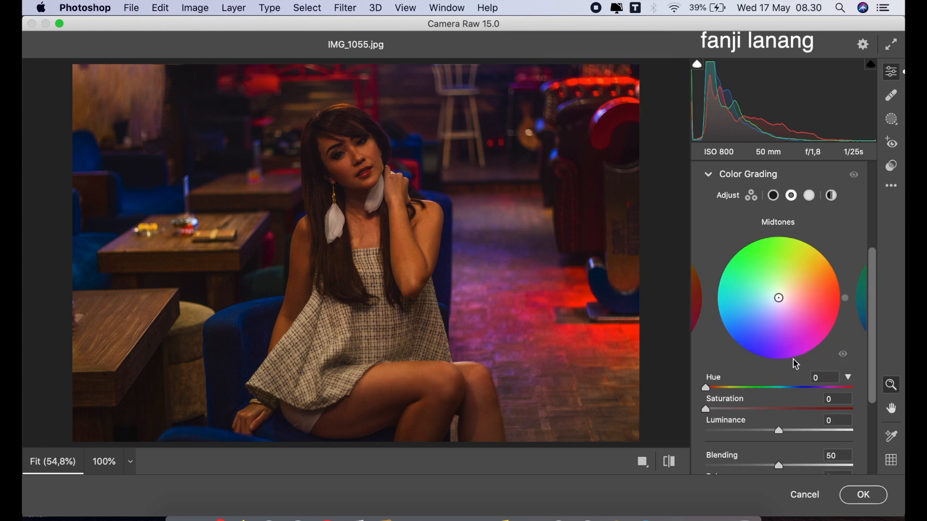
left_click(787, 388)
left_click(728, 409)
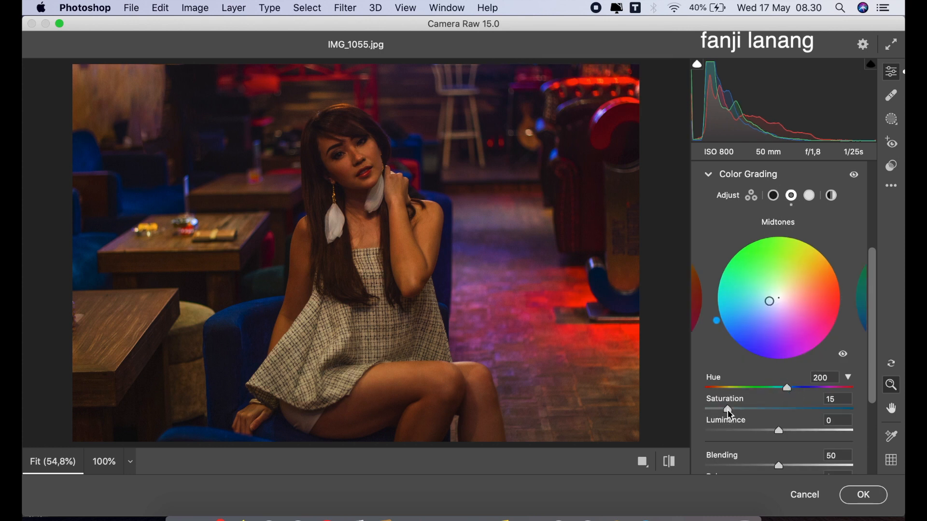
left_click(708, 177)
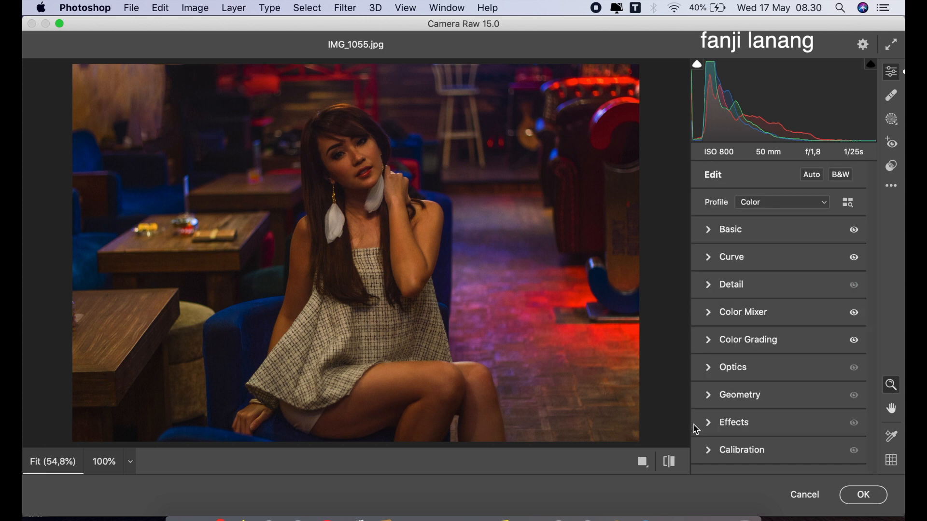
- Lower the Vignette value in the Optics settings to darken the photo's edges
left_click(709, 368)
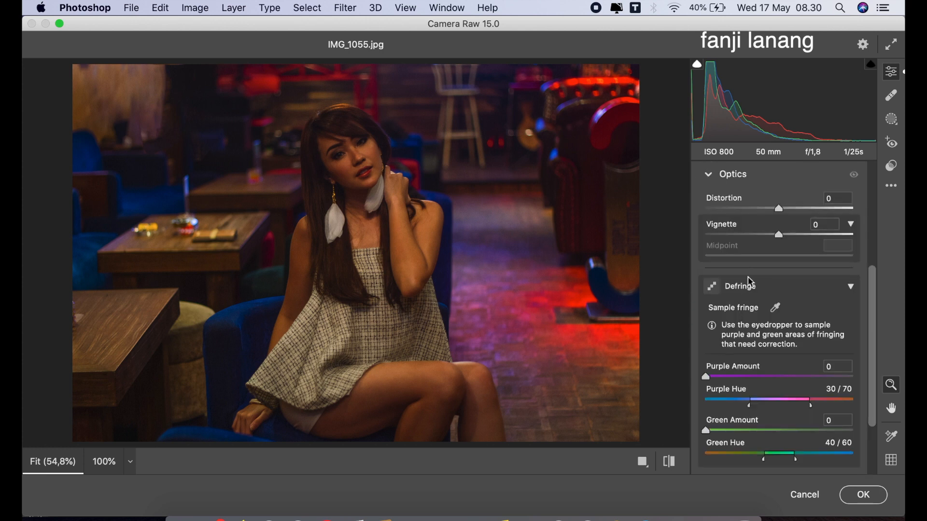
left_click(753, 235)
left_click(709, 174)
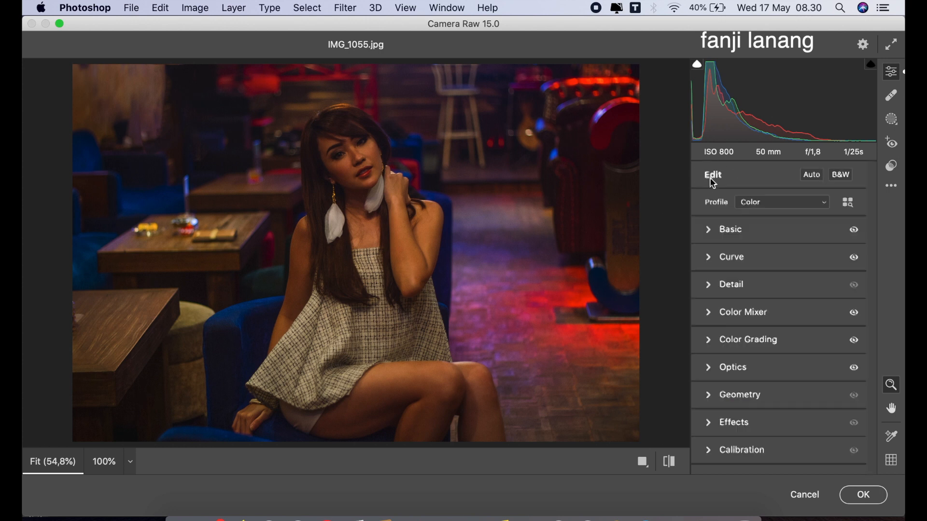
- In Calibration, set the Red Primary and Green Primary hues to +100 and the Blue Primary hue to -46
left_click(708, 450)
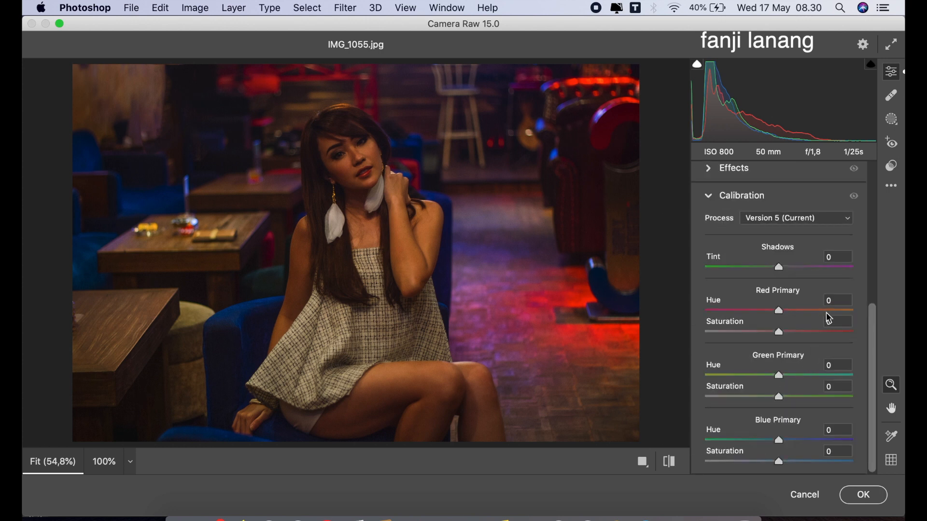
left_click_drag(827, 311, 864, 318)
left_click_drag(841, 376, 879, 383)
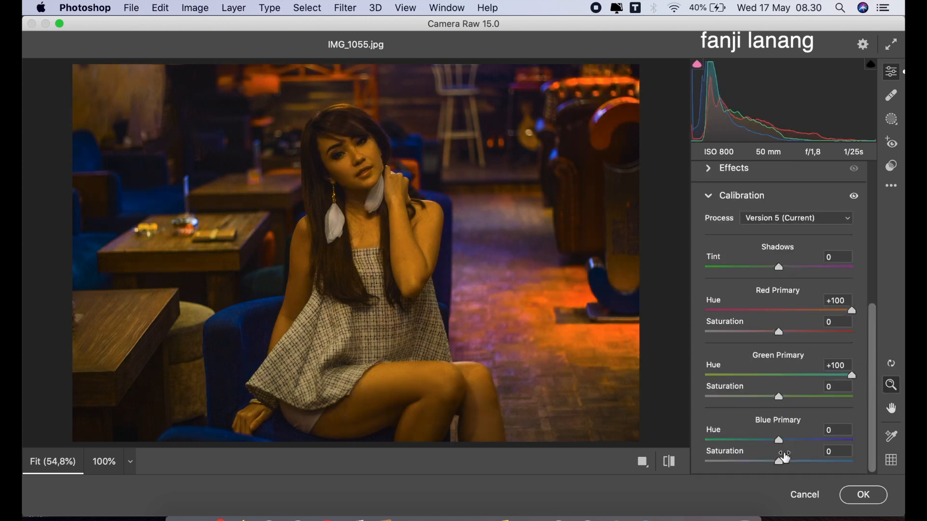
mouse_move(748, 443)
left_mouse_down()
mouse_move(735, 434)
mouse_move(658, 459)
mouse_move(746, 459)
left_mouse_up()
- Reduce the Red Primary hue to +45 and the Green Primary hue to +43 in Calibration
left_click(821, 312)
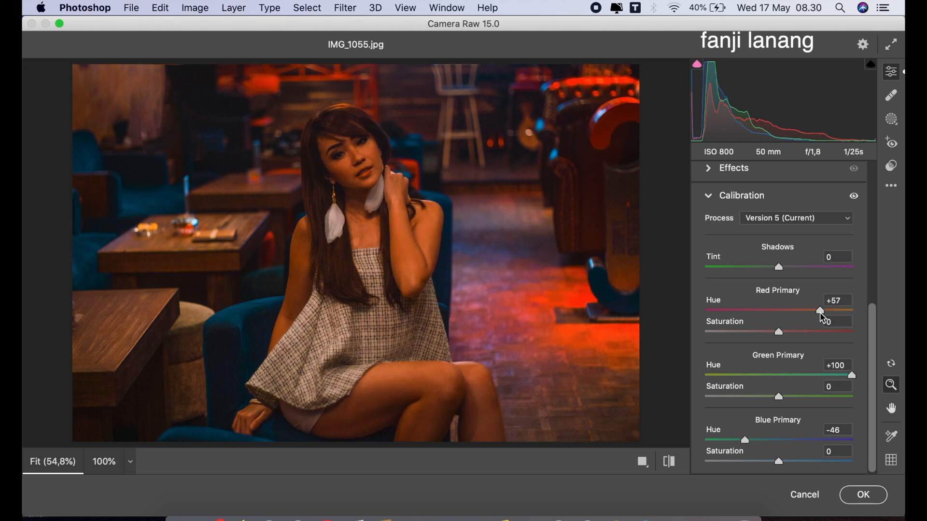
left_click(817, 376)
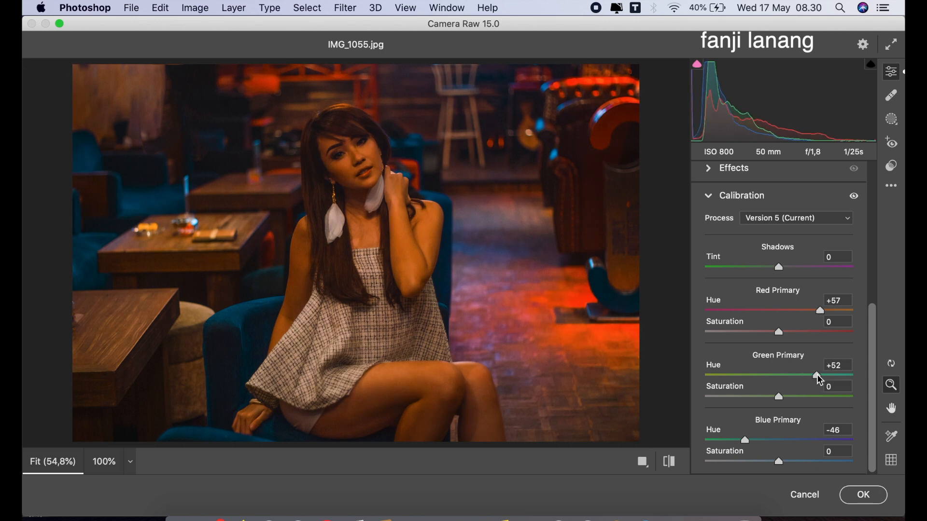
left_click(804, 309)
left_click_drag(804, 311, 815, 324)
mouse_move(816, 376)
left_mouse_down()
mouse_move(797, 385)
mouse_move(813, 389)
left_mouse_up()
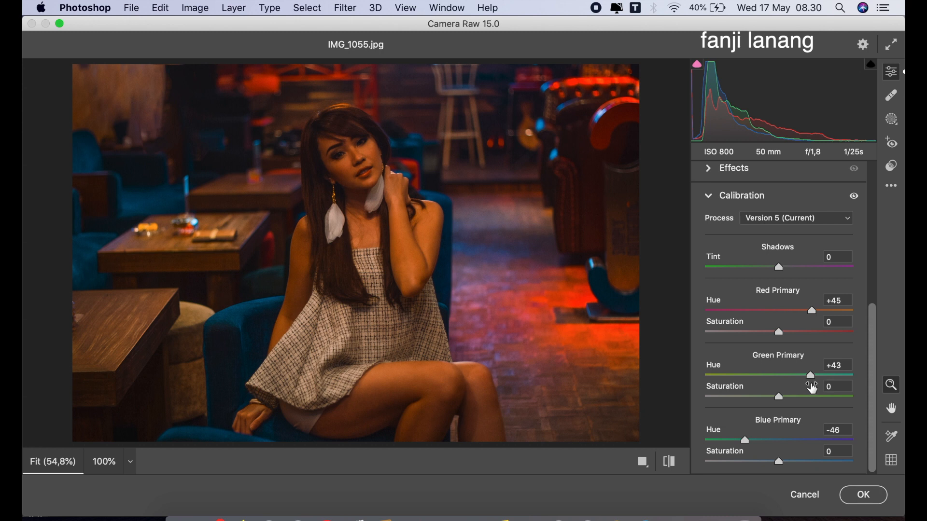
- Set the Blue Primary hue to -60 and the Green Primary hue to +65, and raise the Red Primary hue slightly
left_click_drag(711, 440, 735, 441)
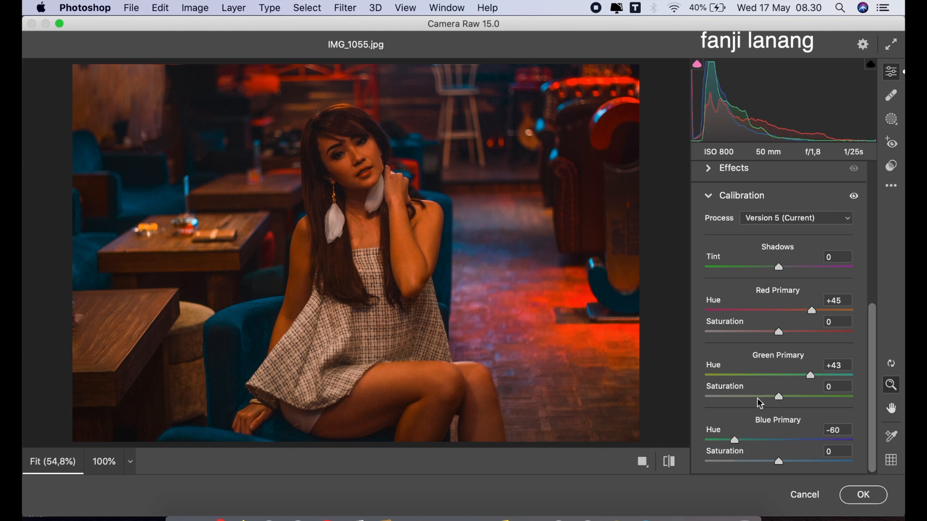
left_click_drag(805, 376, 825, 405)
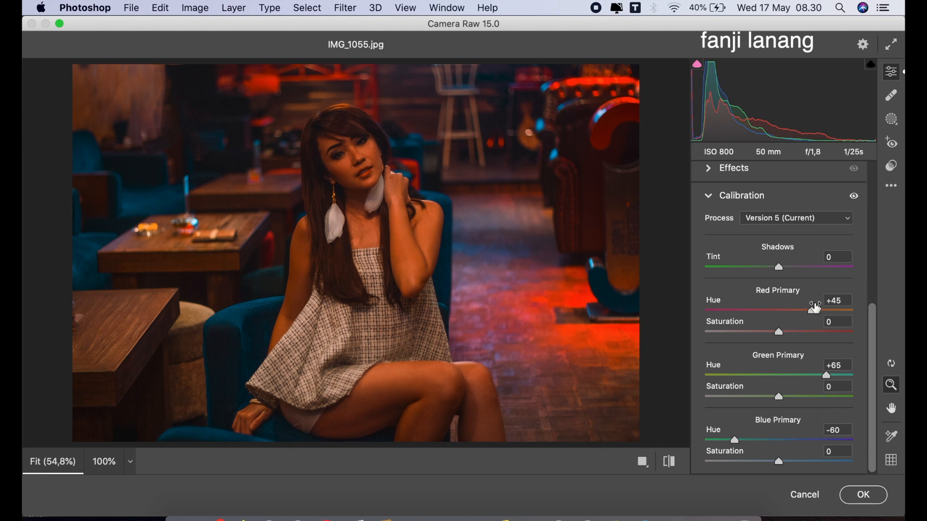
left_click_drag(814, 307, 820, 328)
left_click(719, 191)
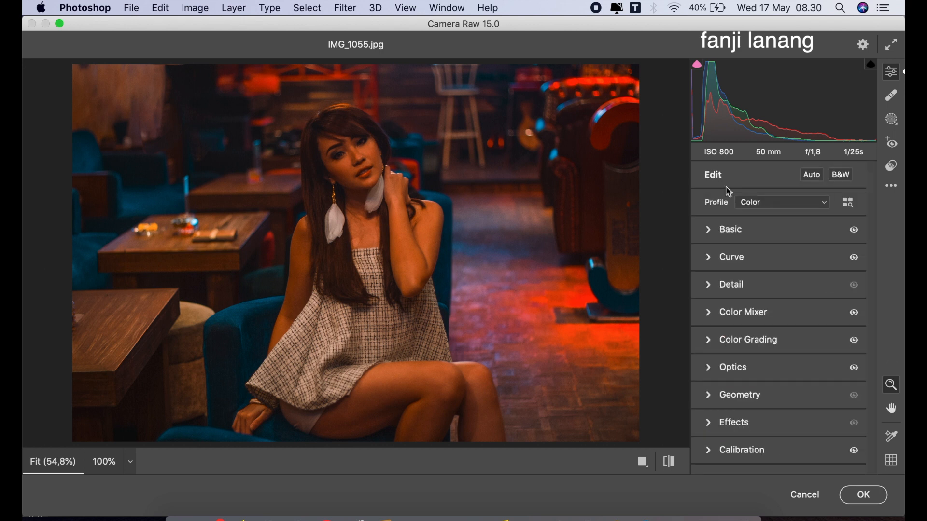
- Create a radial gradient mask around the woman's face and upper body with the mask overlay hidden
left_click(893, 119)
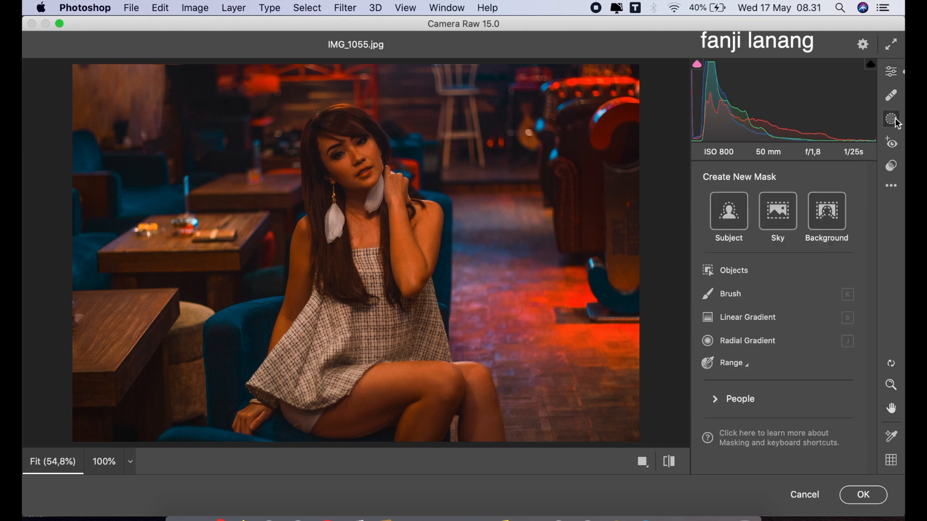
left_click(729, 341)
left_click(702, 298)
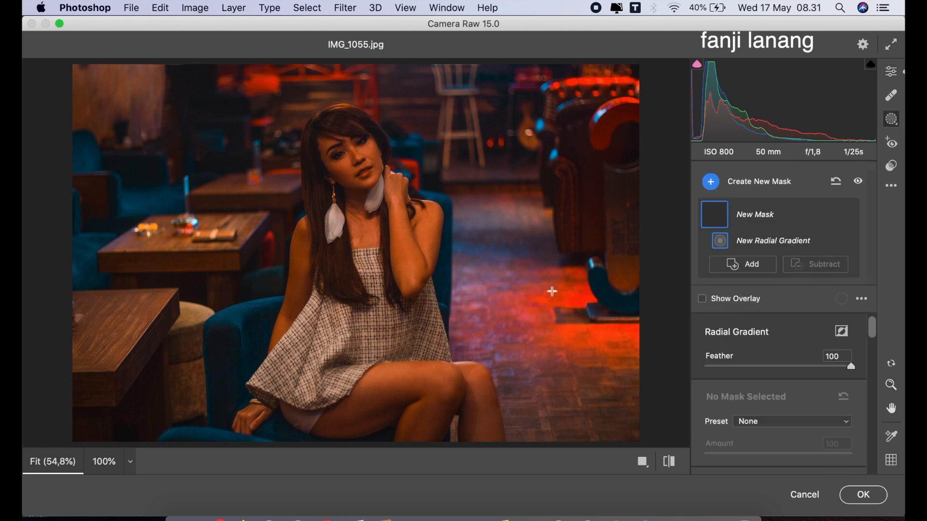
left_click_drag(347, 229, 465, 340)
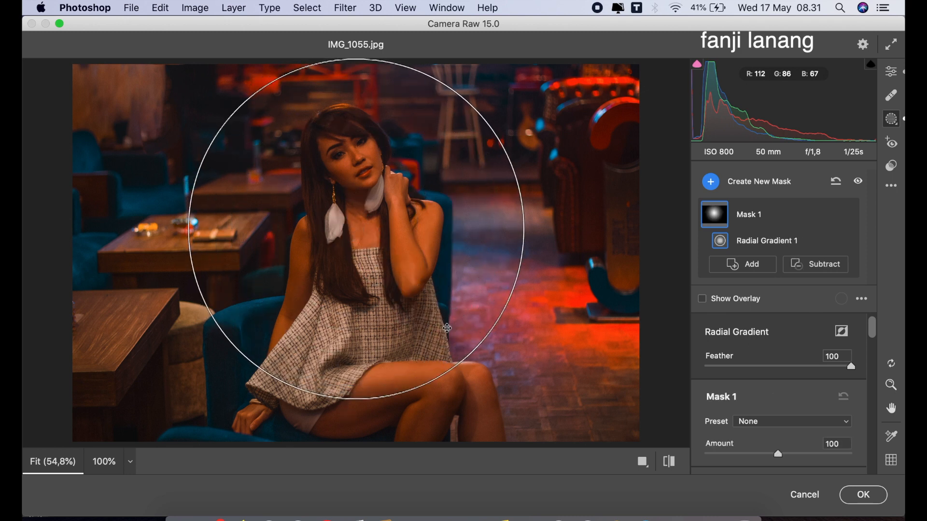
- Set the radial mask's Exposure to +0,55 and Shadows to +100 to brighten the woman
left_click_drag(874, 332, 874, 353)
left_click_drag(786, 385, 782, 392)
left_click_drag(786, 449, 903, 479)
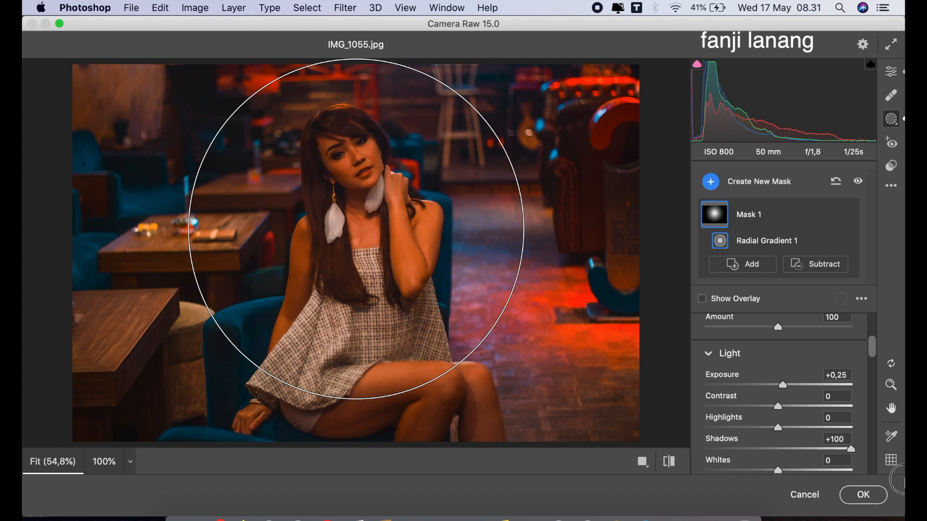
left_click_drag(784, 384, 791, 396)
- Lower the radial mask's Saturation to -25
left_click_drag(871, 352, 873, 385)
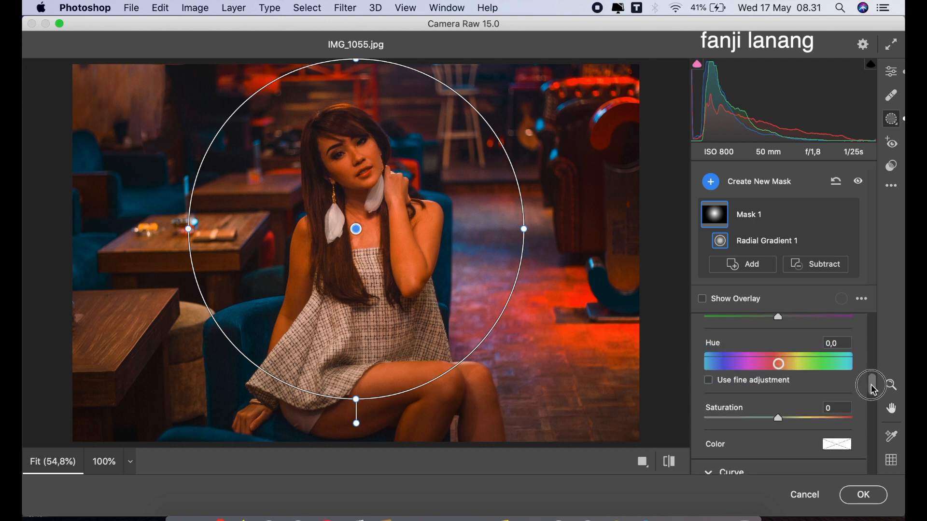
left_click(761, 418)
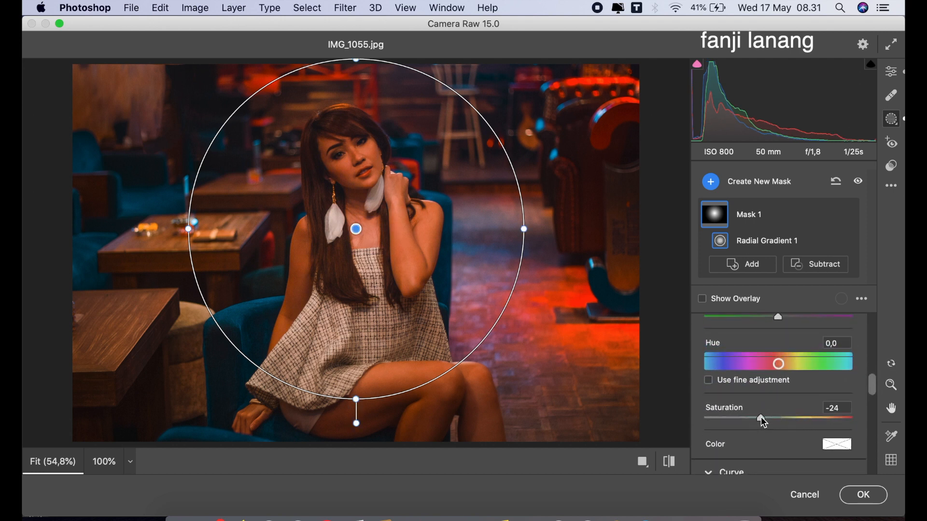
left_click(760, 418)
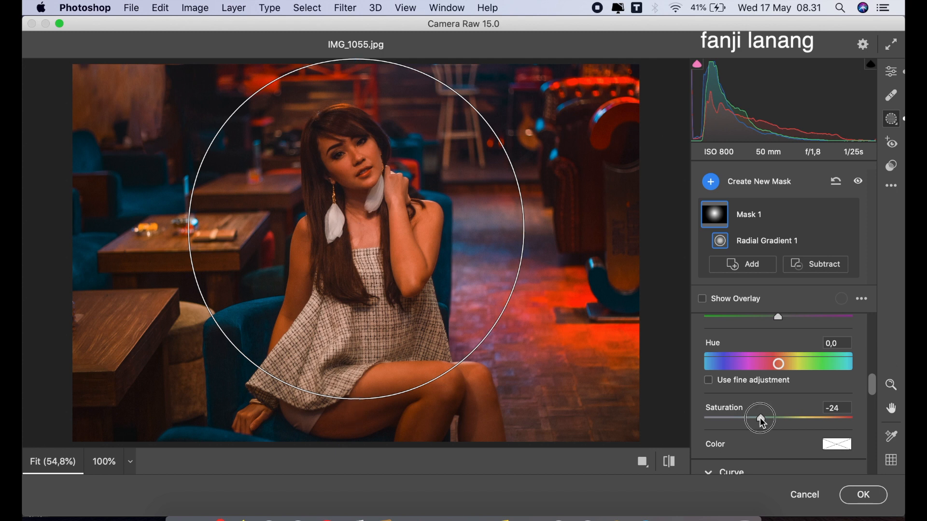
left_click_drag(760, 423, 760, 422)
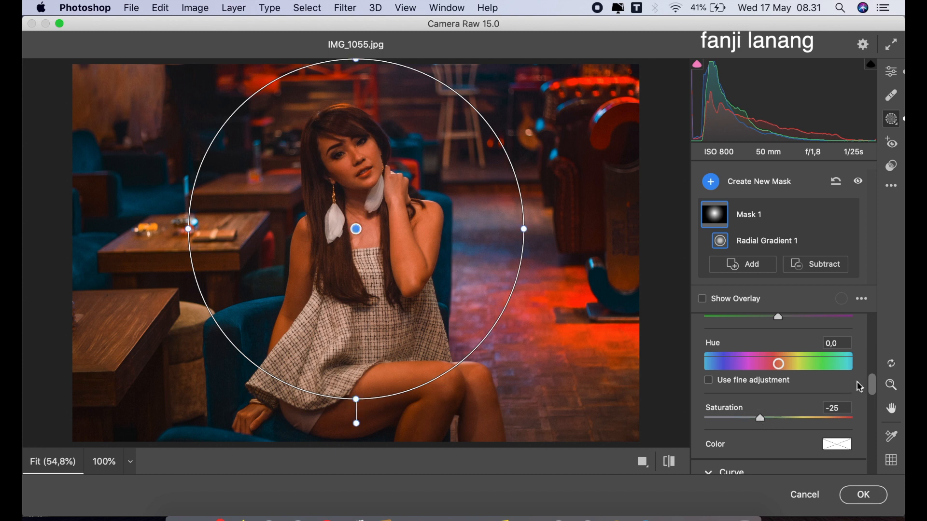
- Reshape the radial gradient into a taller, slightly tilted ellipse over the woman's body, and compare the photo before and after the edits
left_click_drag(873, 384, 874, 332)
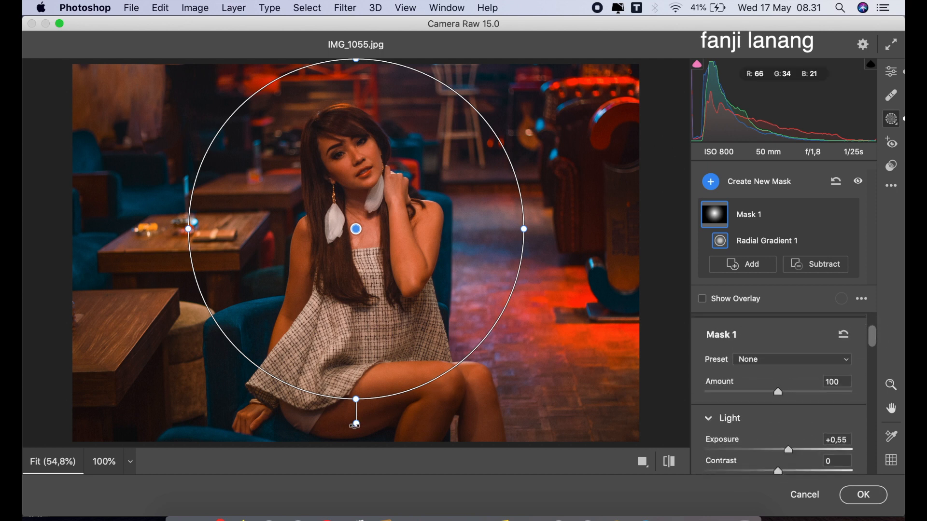
left_click_drag(357, 423, 358, 433)
left_click_drag(357, 424, 375, 445)
left_click_drag(379, 361, 388, 370)
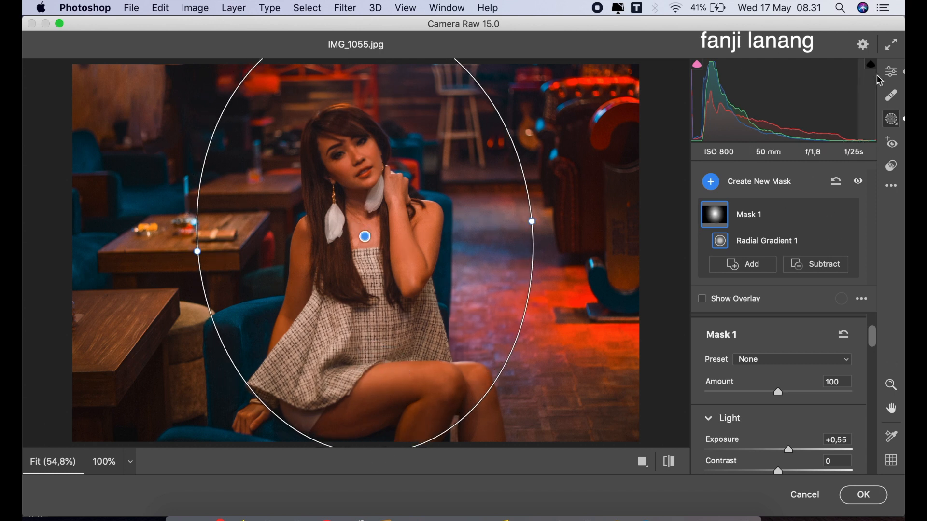
left_click(891, 71)
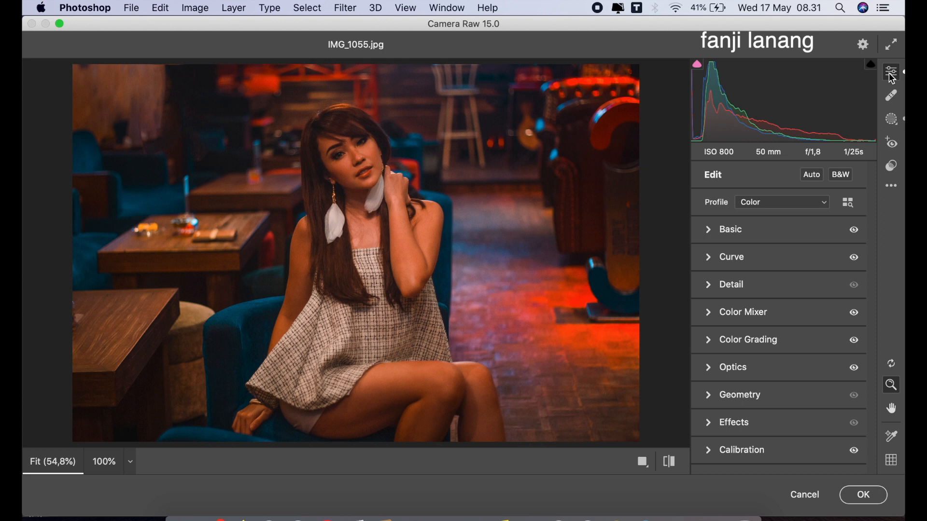
left_click(669, 462)
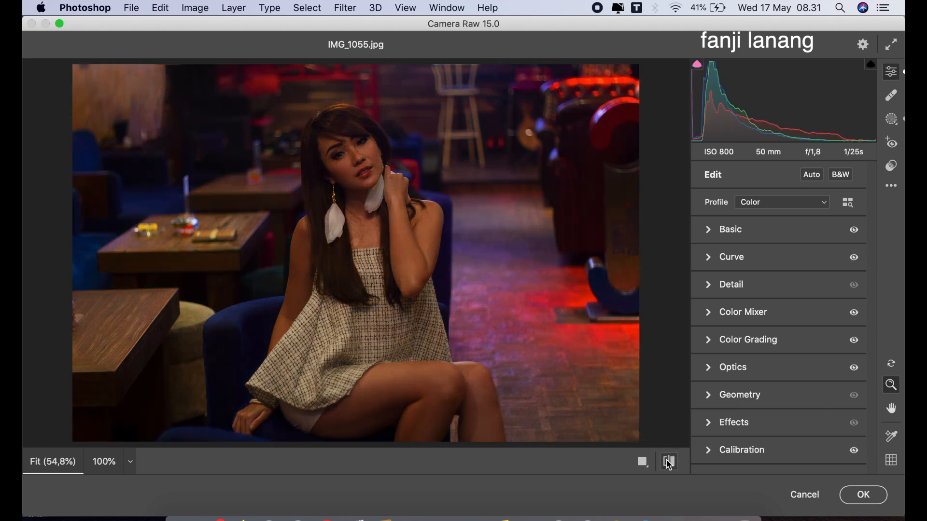
left_click(669, 463)
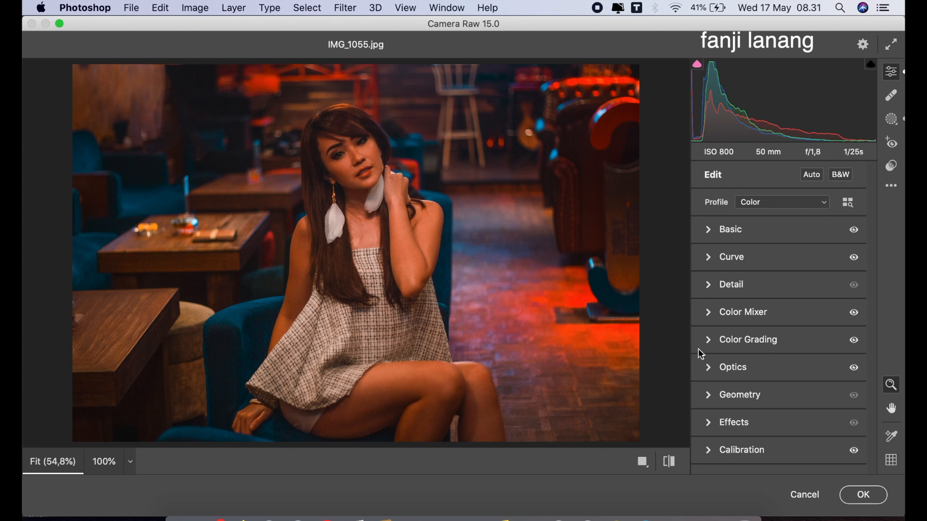
- In the Basic settings, set Exposure to +0,20 and Contrast to +10, and apply the Camera Raw filter
left_click(709, 231)
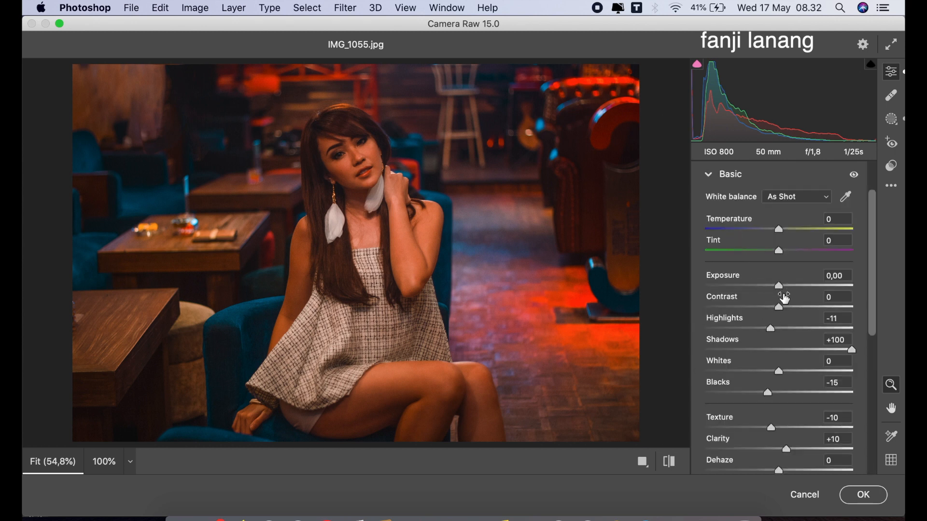
left_click_drag(783, 288, 792, 333)
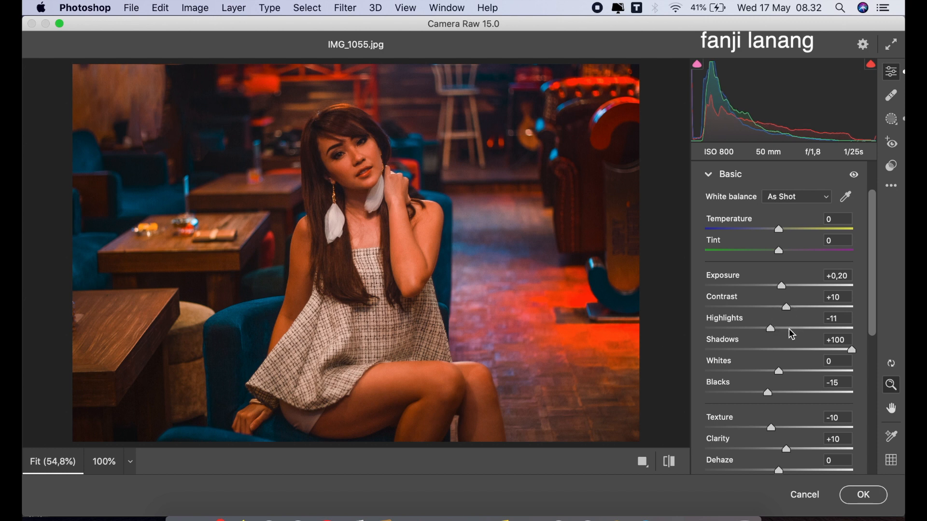
left_click(863, 495)
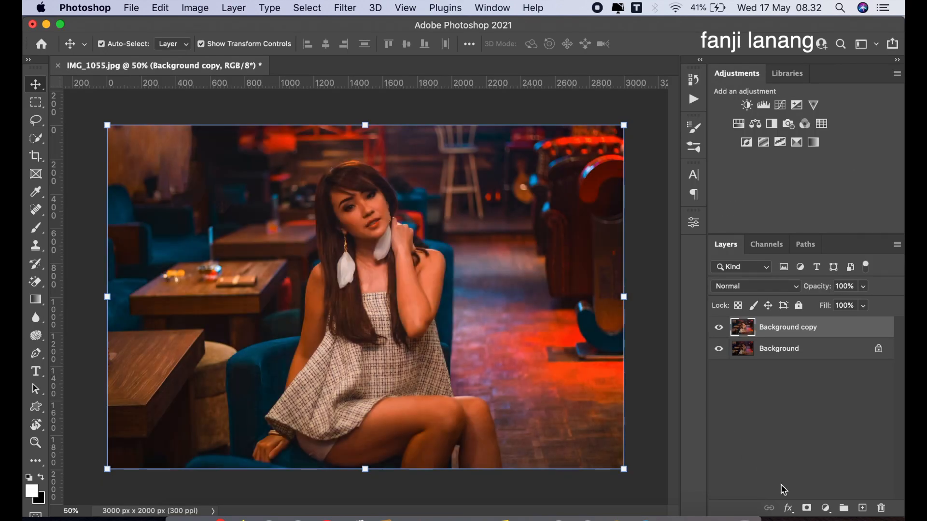
- Add a Curves adjustment layer above the duplicated layer and adjust the highlight end of its Blue channel curve
left_click(825, 508)
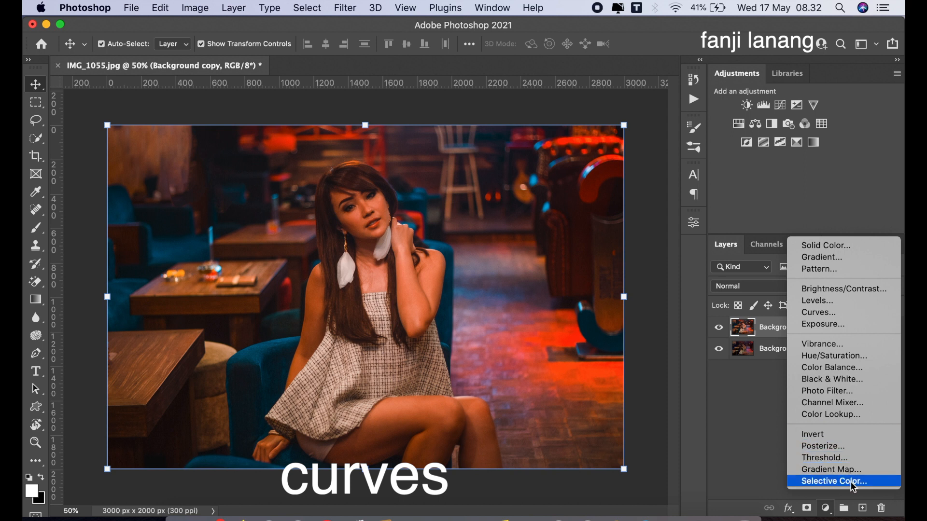
left_click(851, 312)
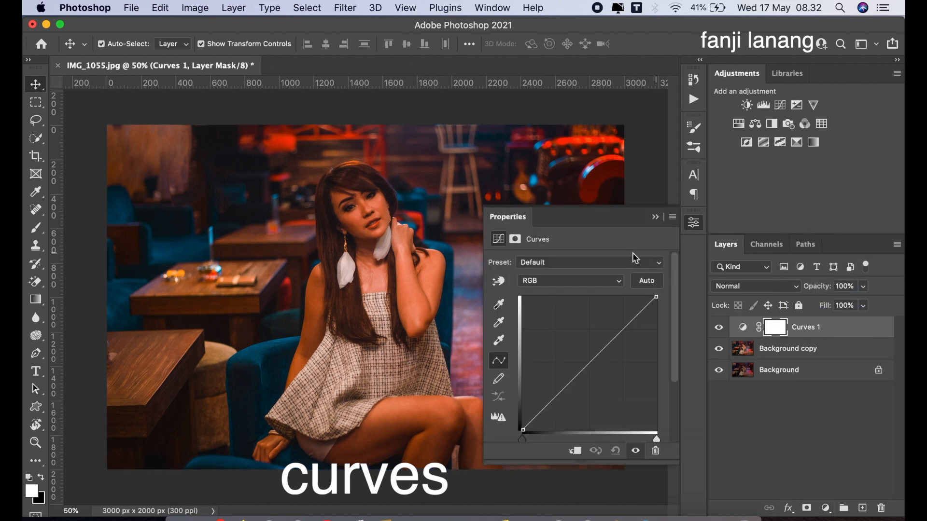
left_click(567, 281)
left_click(558, 311)
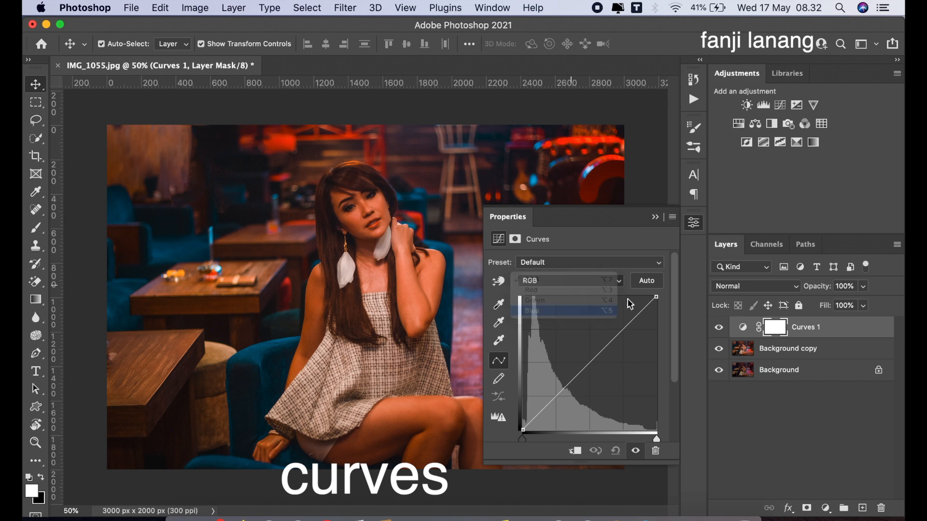
left_click_drag(654, 297, 646, 266)
left_click(657, 218)
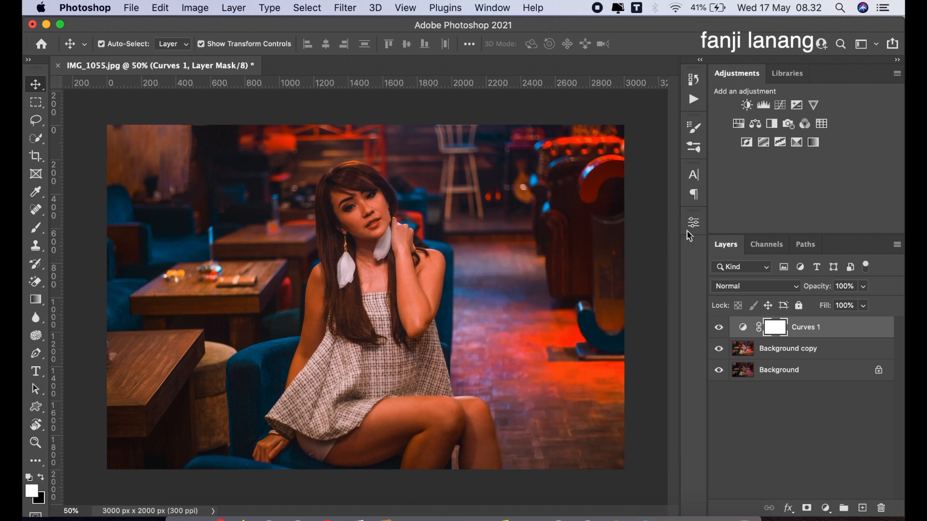
- Create a new empty layer above the Curves layer and choose the signature brush for the Brush tool
left_click(861, 507)
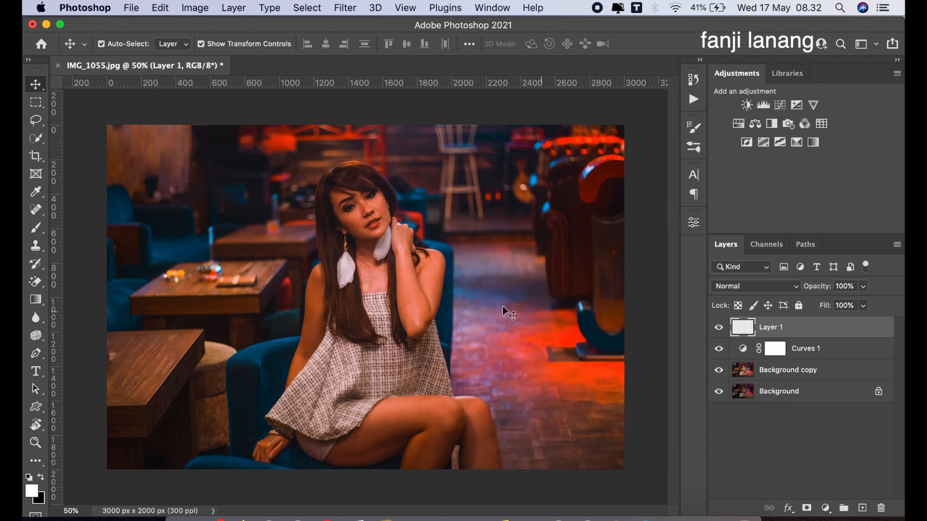
left_click(36, 227)
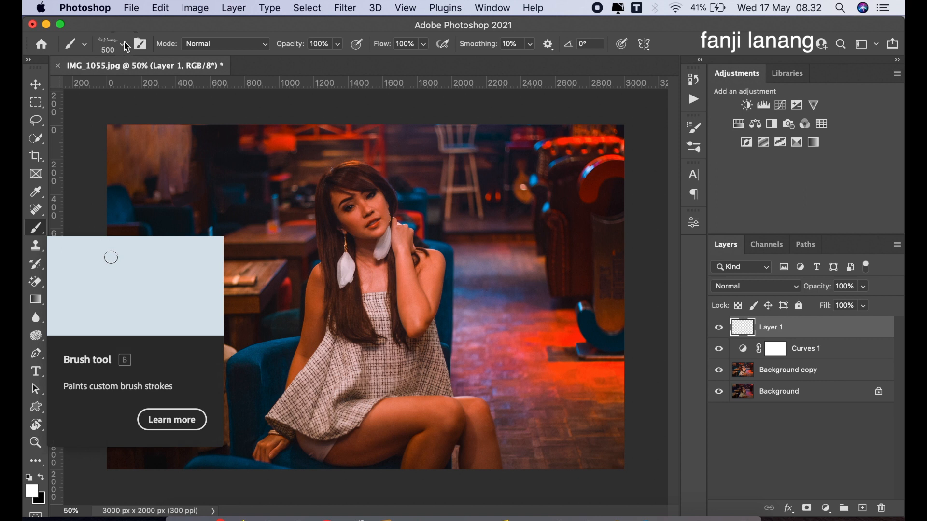
left_click(123, 44)
left_click(51, 170)
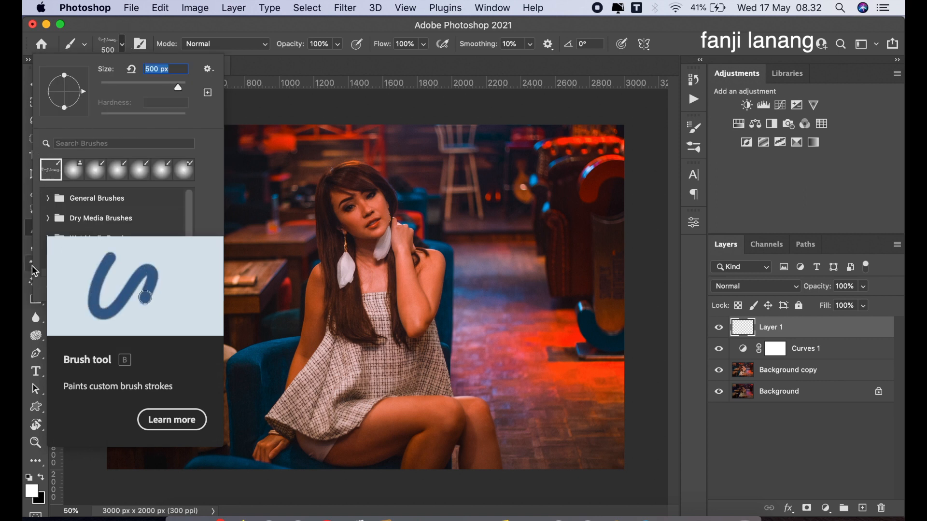
left_click(317, 73)
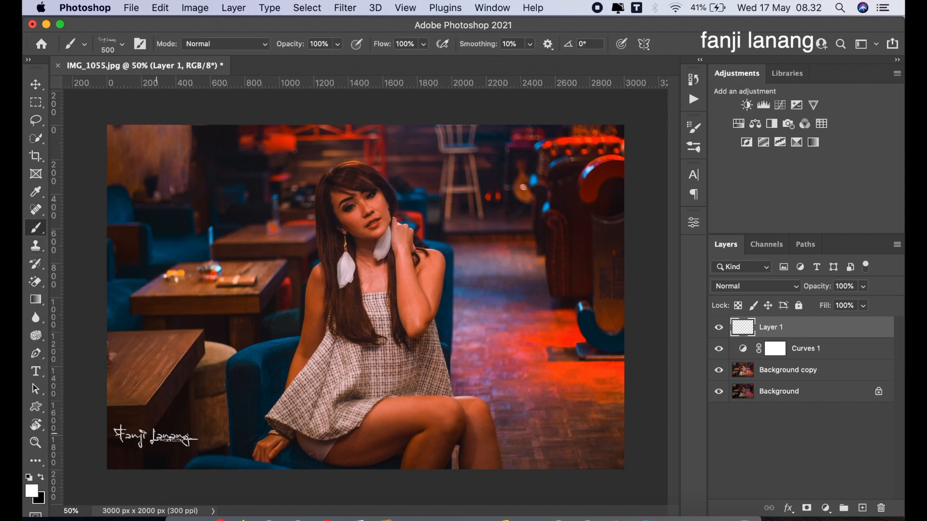
- Reduce the signature brush to 300 px and stamp one white signature in the photo's lower-left corner
key("bracketleft")
key("bracketleft")
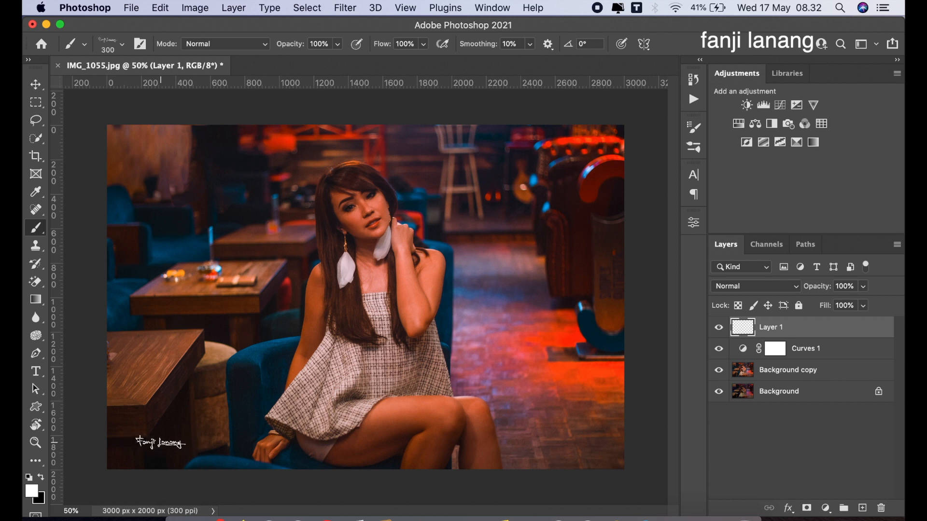
left_click(153, 450)
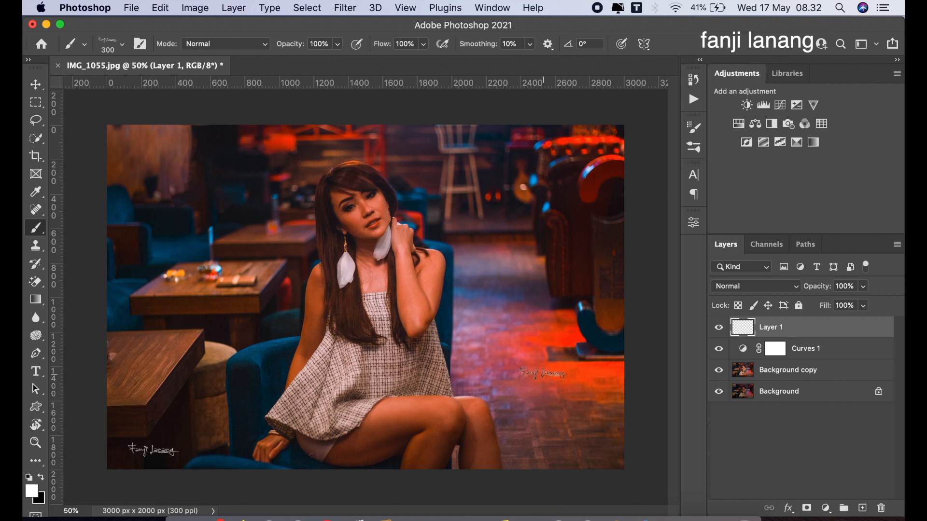